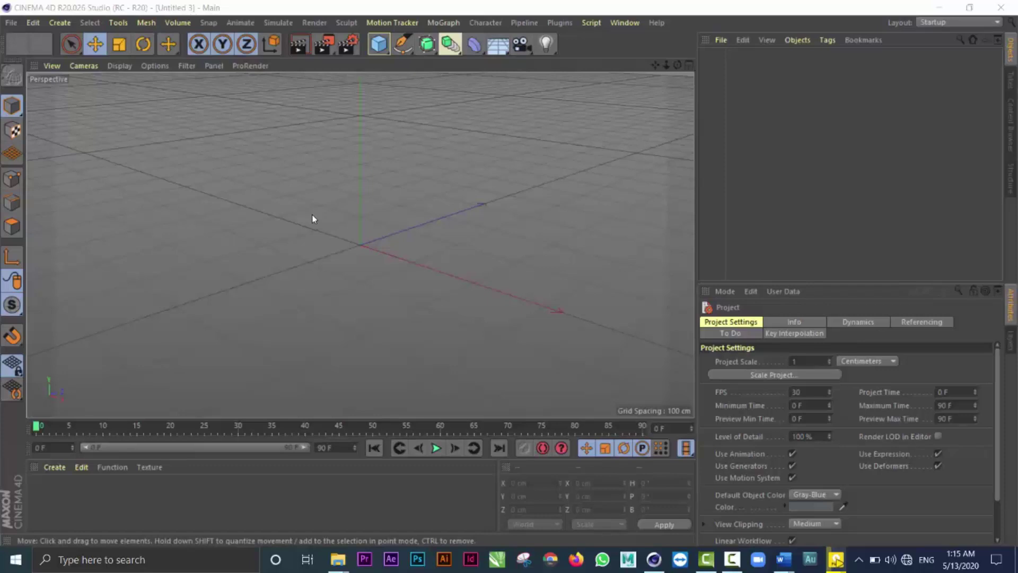
- Pan the empty perspective view across the ground grid, then dolly the camera closer
{"action": "left_click", "coordinate": [422, 7]}
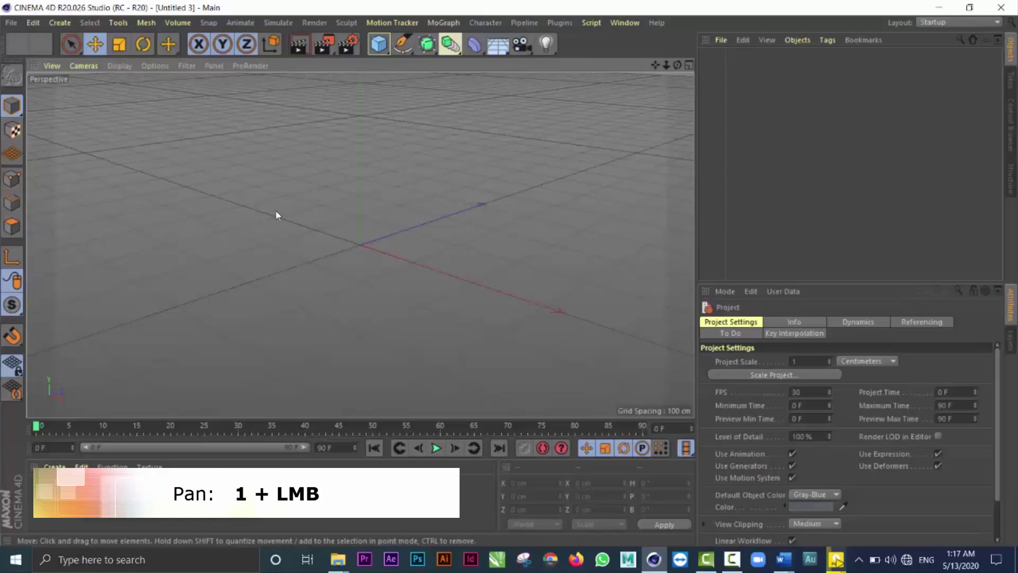
{"action": "mouse_move", "coordinate": [276, 215]}
{"action": "left_mouse_down"}
{"action": "mouse_move", "coordinate": [196, 214]}
{"action": "mouse_move", "coordinate": [300, 213]}
{"action": "mouse_move", "coordinate": [223, 212]}
{"action": "mouse_move", "coordinate": [265, 212]}
{"action": "left_mouse_up"}
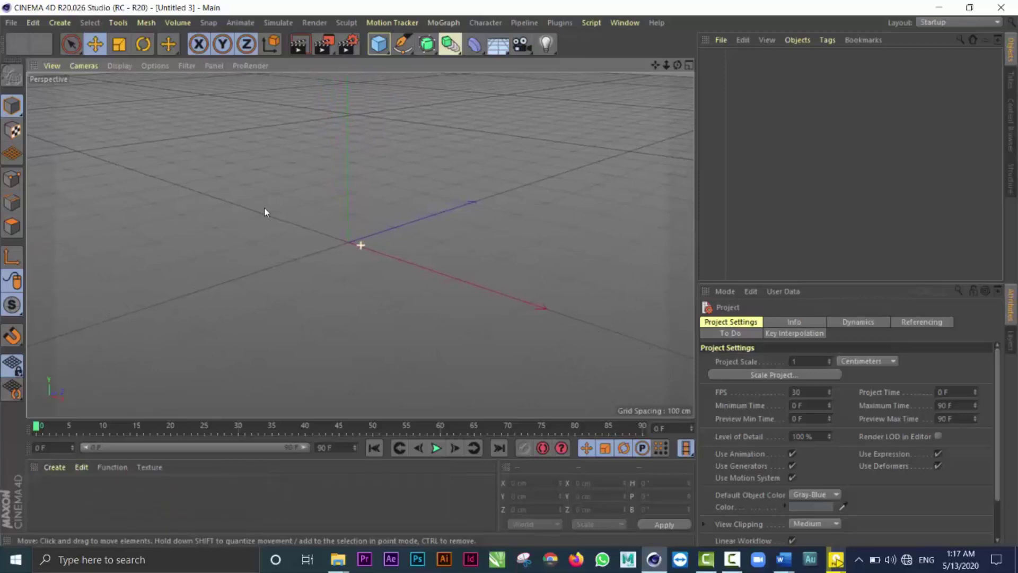
{"action": "left_click_drag", "start_coordinate": [266, 212], "coordinate": [285, 233]}
{"action": "key", "text": "2"}
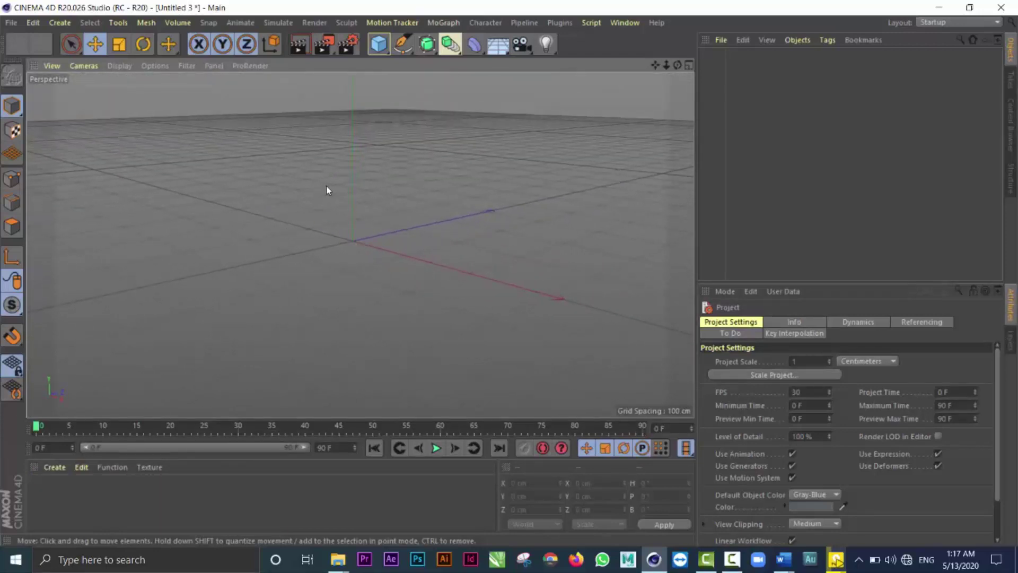
- Add a default 200 cm cube at the origin and orbit the view to look down on it
{"action": "left_click", "coordinate": [374, 51]}
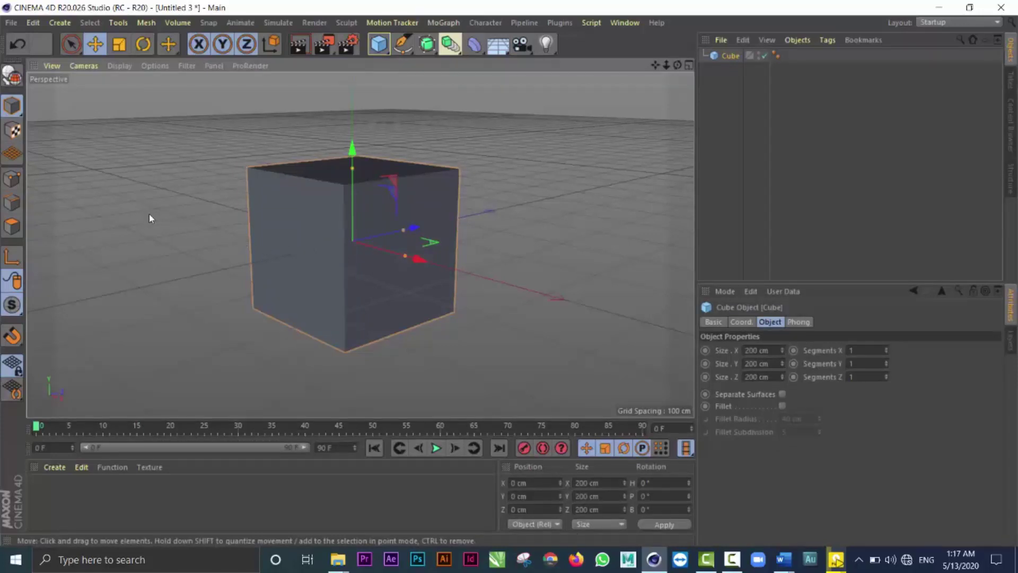
{"action": "left_click_drag", "start_coordinate": [146, 213], "coordinate": [179, 189], "text": "alt"}
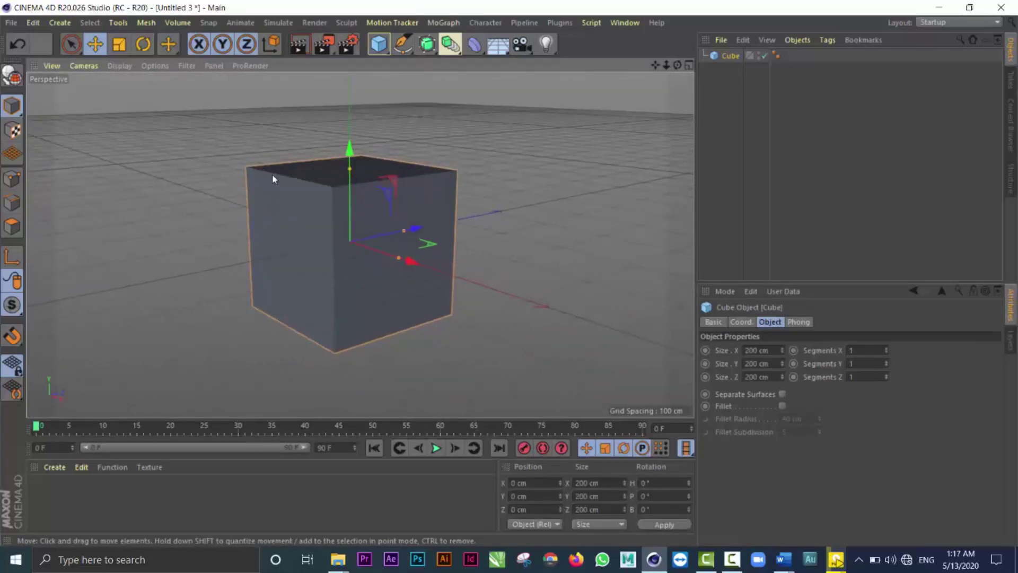
{"action": "left_click_drag", "start_coordinate": [247, 167], "coordinate": [330, 186], "text": "alt"}
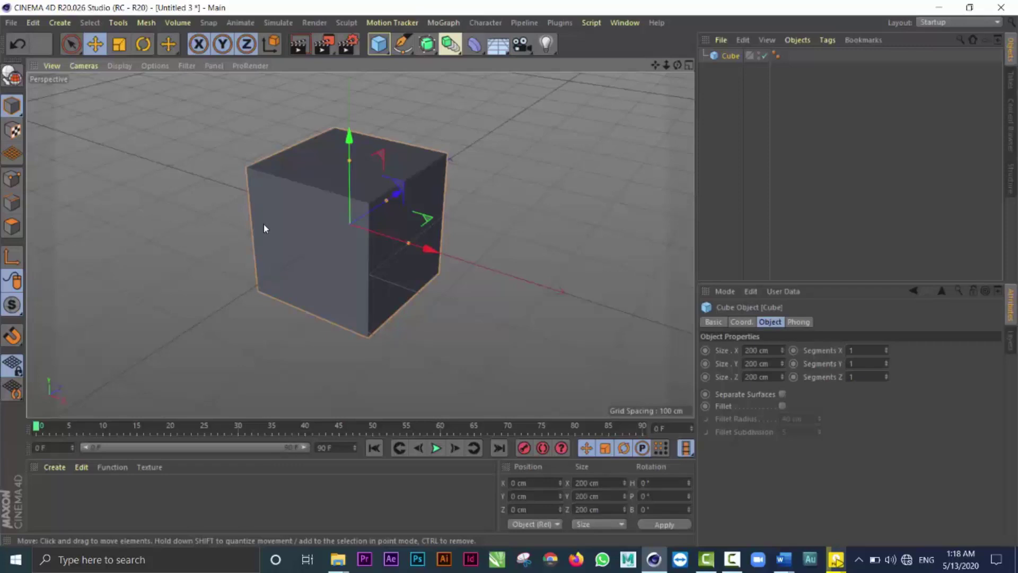
{"action": "middle_click", "coordinate": [222, 222]}
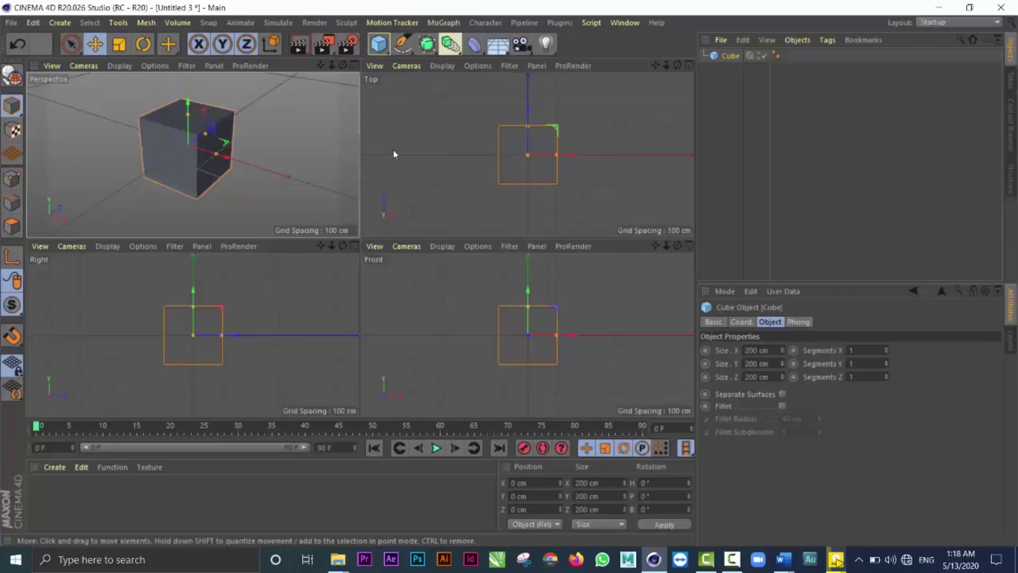
{"action": "middle_click", "coordinate": [436, 140]}
{"action": "middle_click", "coordinate": [436, 140]}
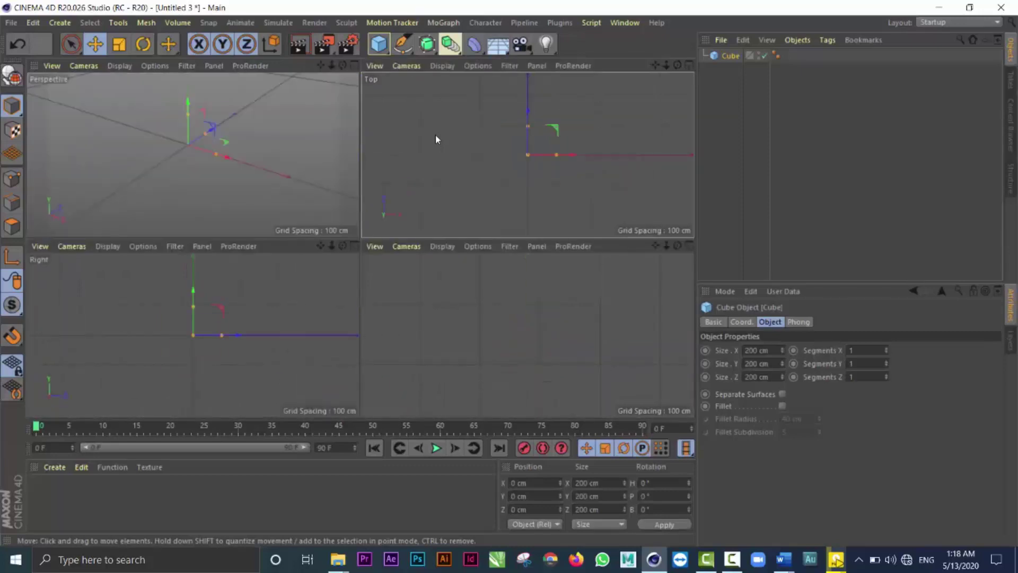
{"action": "middle_click", "coordinate": [431, 288]}
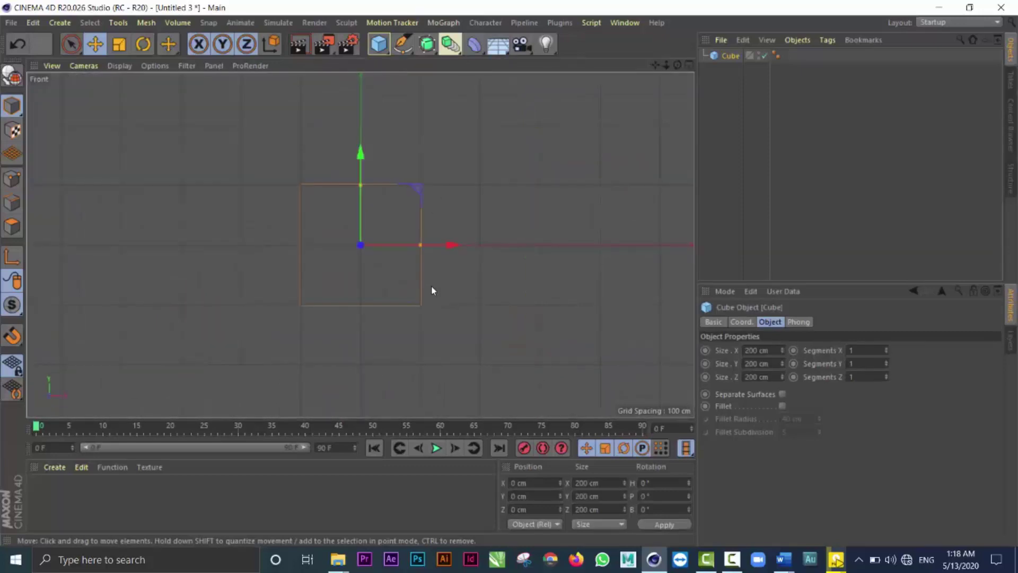
{"action": "middle_click", "coordinate": [431, 287]}
{"action": "middle_click", "coordinate": [304, 290]}
{"action": "middle_click", "coordinate": [271, 289]}
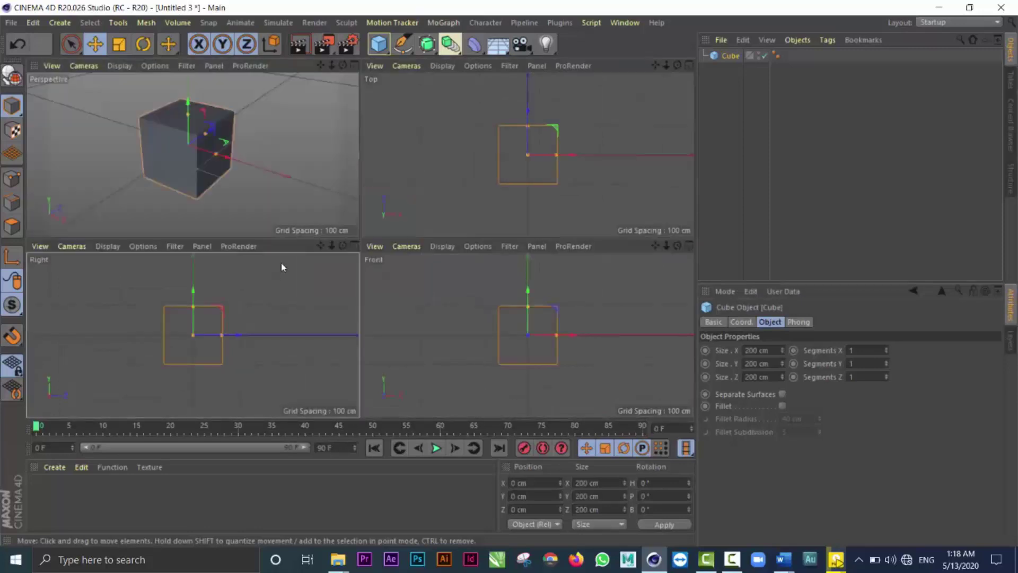
{"action": "middle_click", "coordinate": [289, 154]}
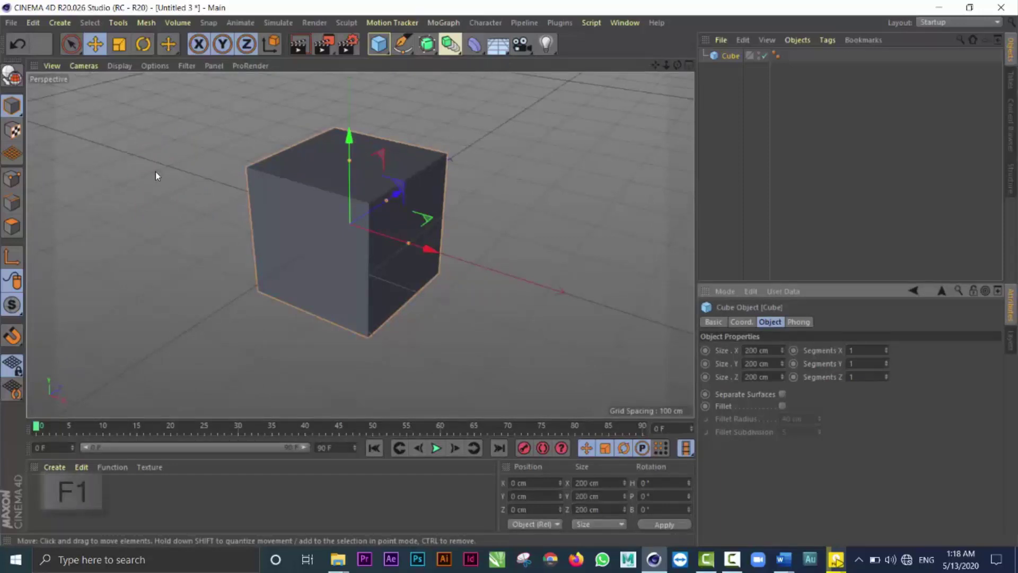
{"action": "key", "text": "F1"}
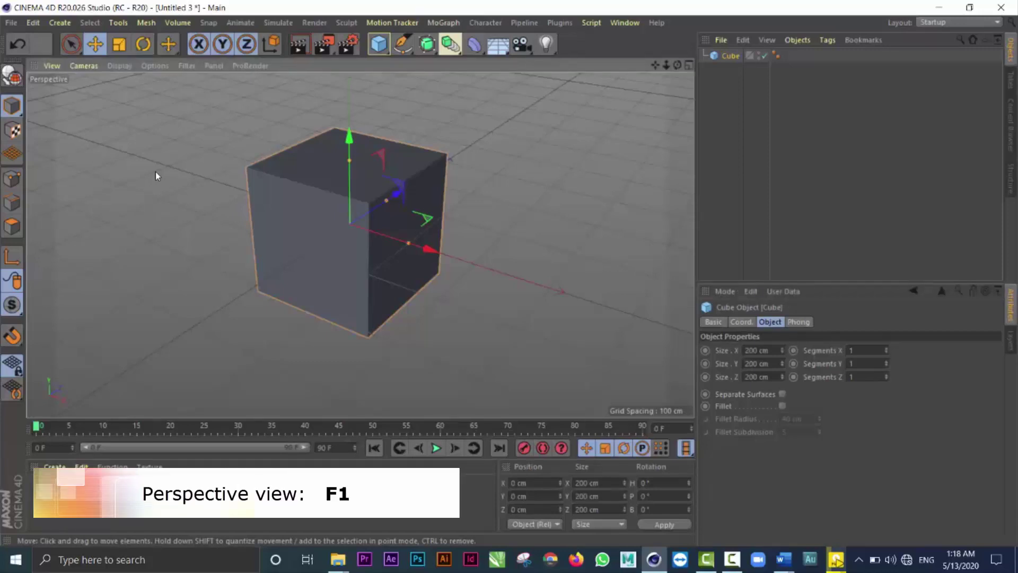
{"action": "key", "text": "F5"}
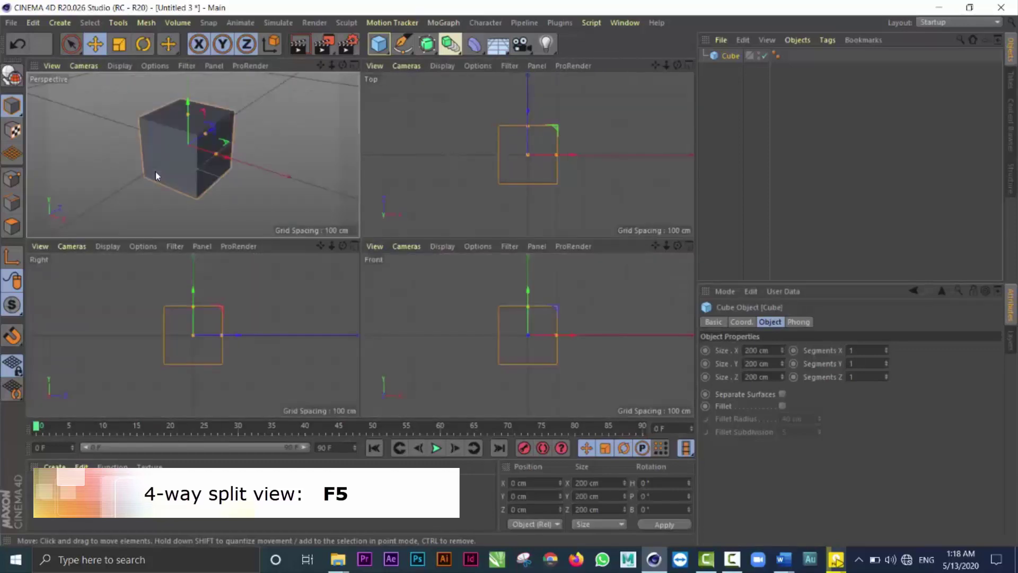
{"action": "key", "text": "F1"}
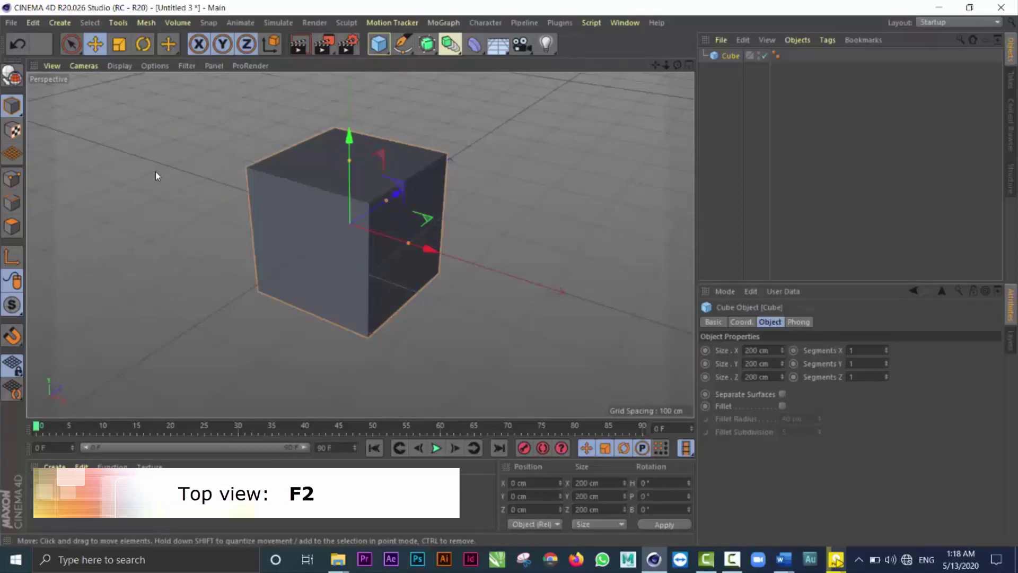
{"action": "key", "text": "F2"}
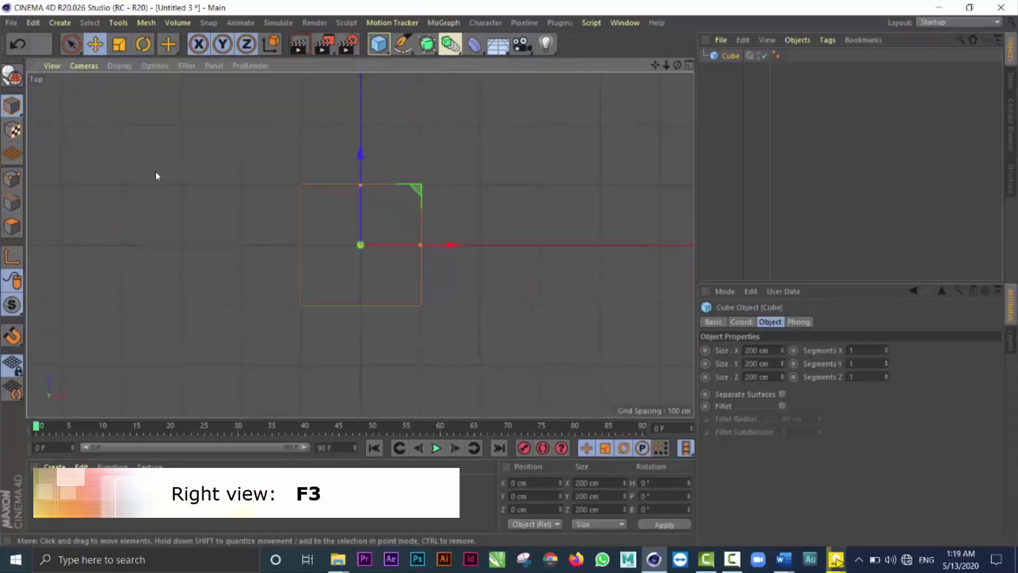
{"action": "key", "text": "F3"}
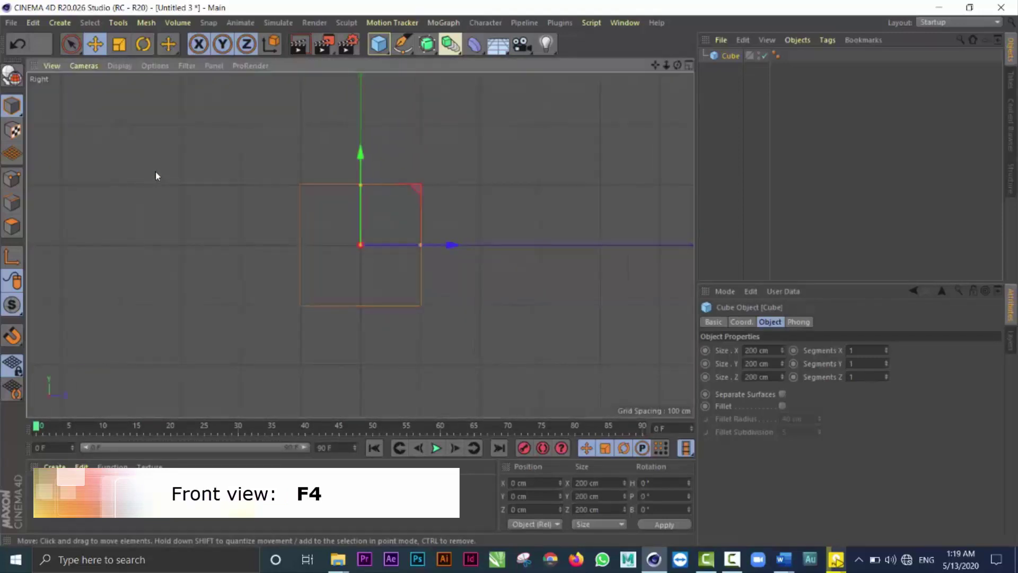
{"action": "key", "text": "F4"}
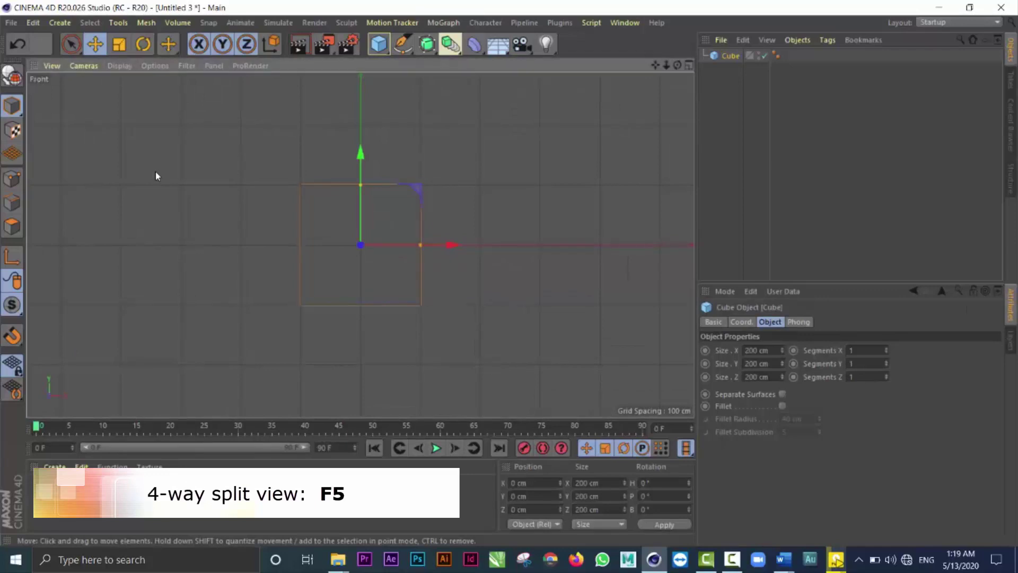
{"action": "key", "text": "F5"}
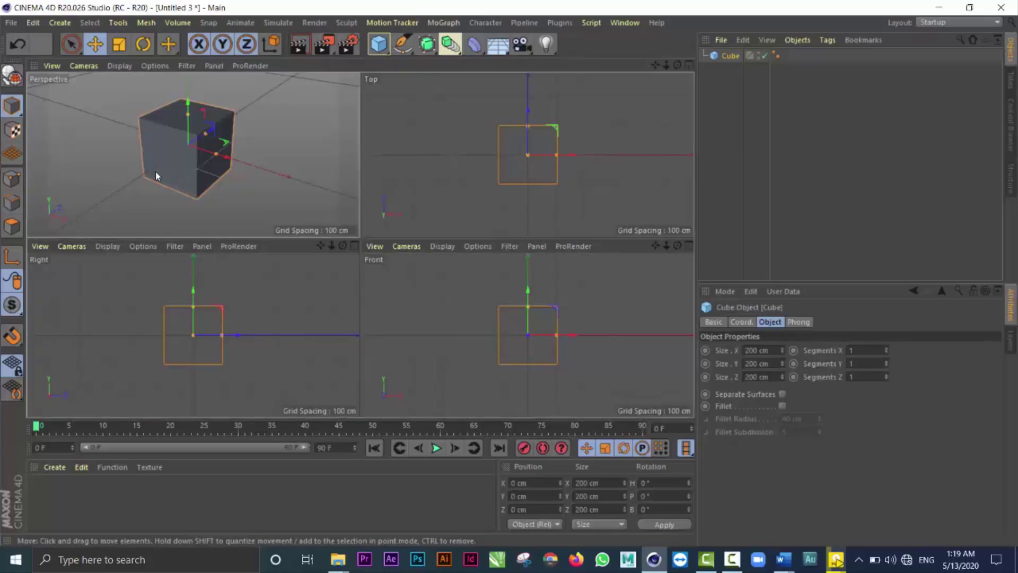
{"action": "key", "text": "F1"}
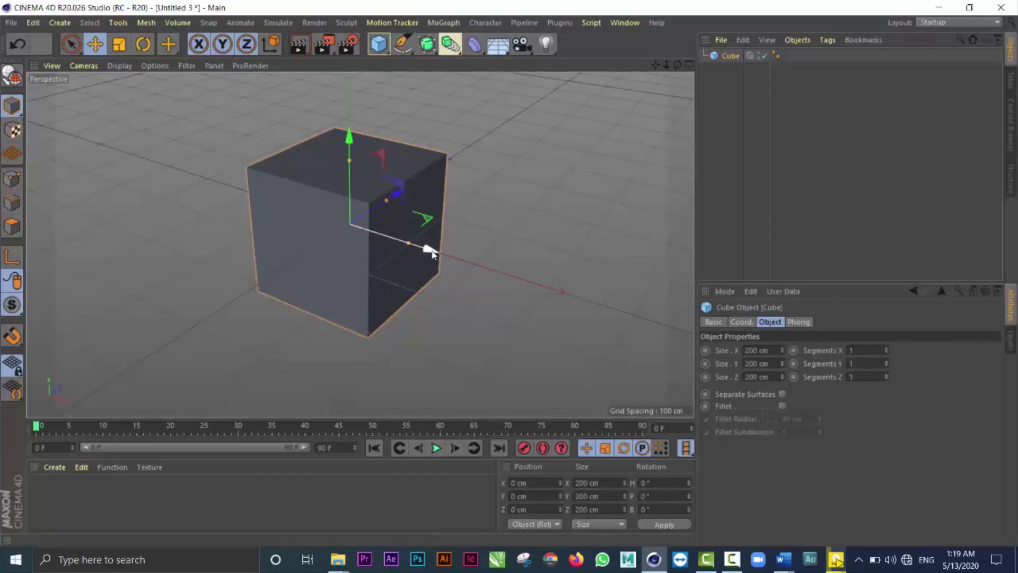
- Slide the cube along X, Z and Y up to Y 10.359 cm, then undo and redo the raise
{"action": "left_click_drag", "start_coordinate": [430, 252], "coordinate": [391, 237]}
{"action": "mouse_move", "coordinate": [364, 183]}
{"action": "left_mouse_down"}
{"action": "mouse_move", "coordinate": [398, 162]}
{"action": "mouse_move", "coordinate": [352, 193]}
{"action": "mouse_move", "coordinate": [364, 177]}
{"action": "left_mouse_up"}
{"action": "left_click_drag", "start_coordinate": [320, 131], "coordinate": [318, 146]}
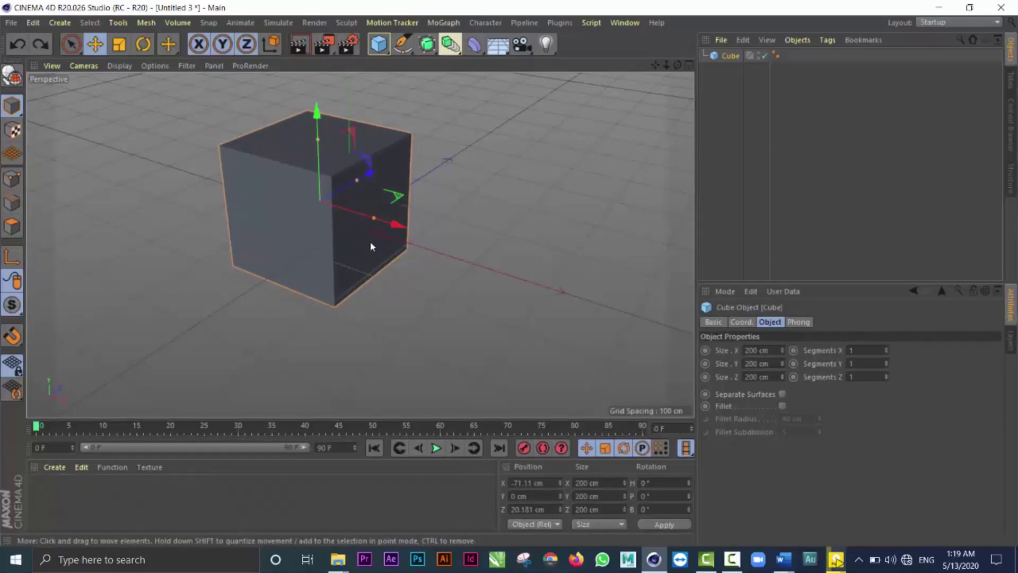
{"action": "key", "text": "ctrl+z"}
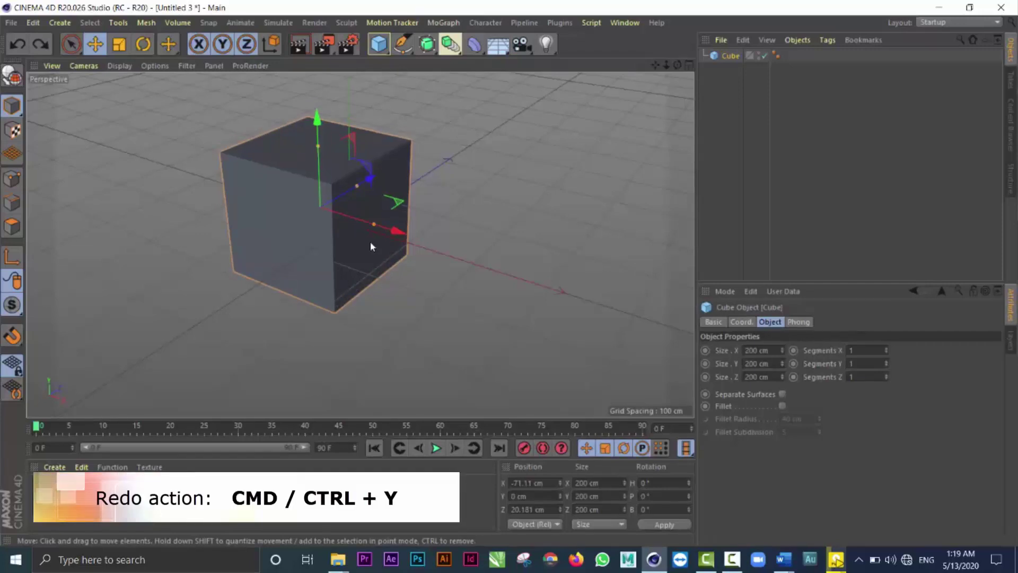
{"action": "key", "text": "ctrl+y"}
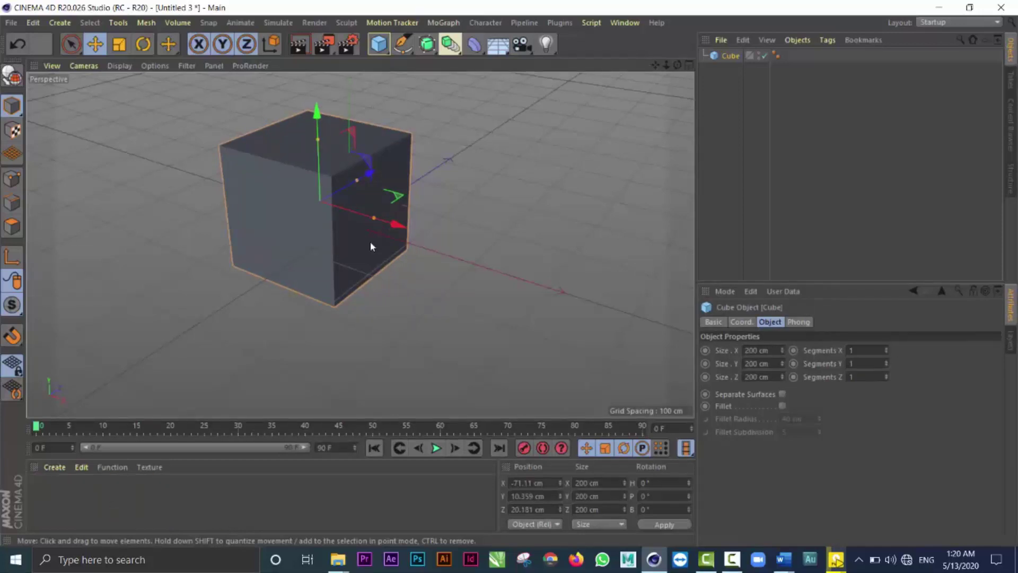
- Undo the cube's raise and slide it across the grid plane to a new spot
{"action": "key", "text": "ctrl+z"}
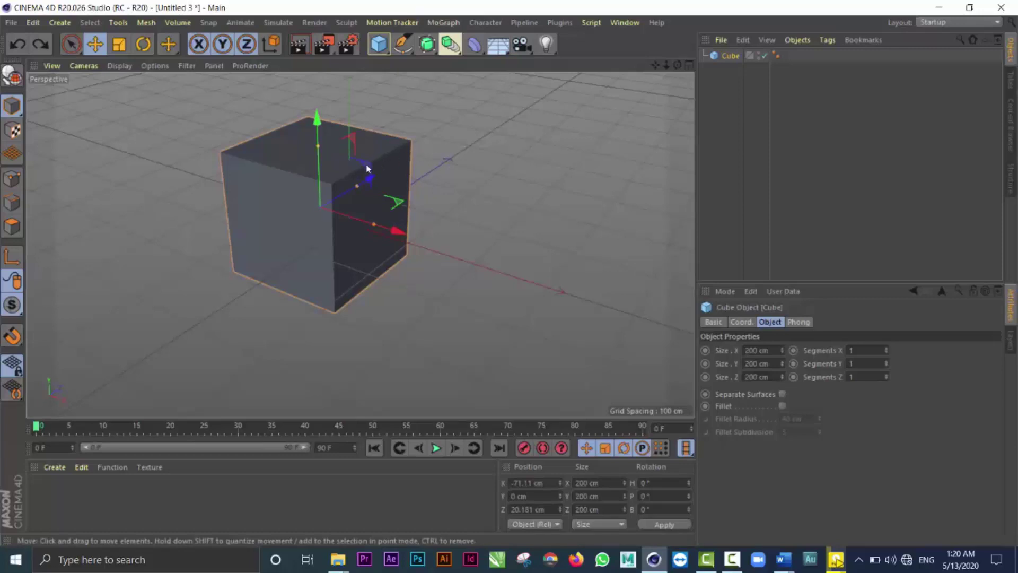
{"action": "left_click_drag", "start_coordinate": [366, 168], "coordinate": [429, 218]}
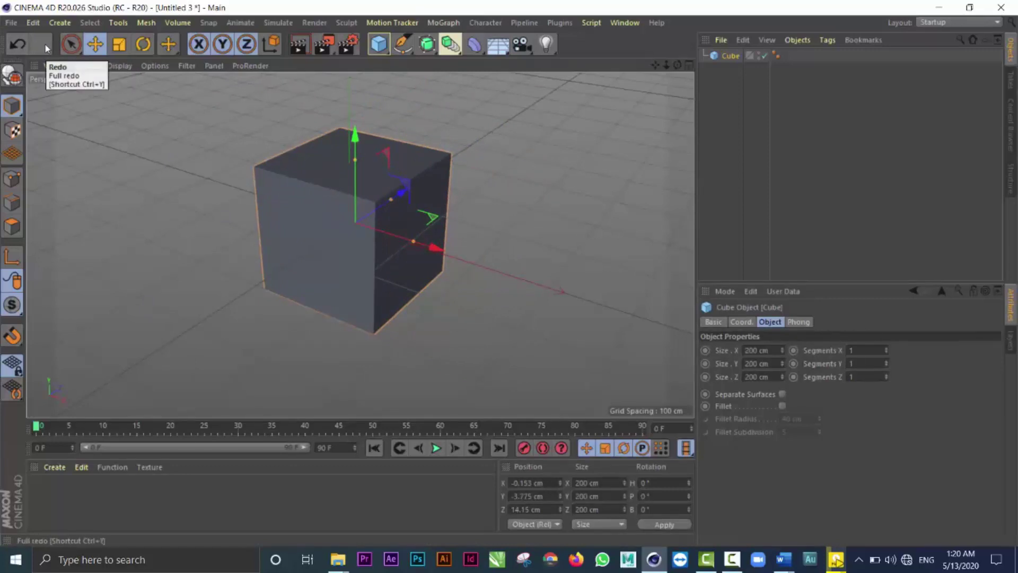
- Undo and redo the cube's last move with the toolbar buttons, keeping X -0.153, Y -3.775, Z 14.15 cm
{"action": "left_click", "coordinate": [22, 48]}
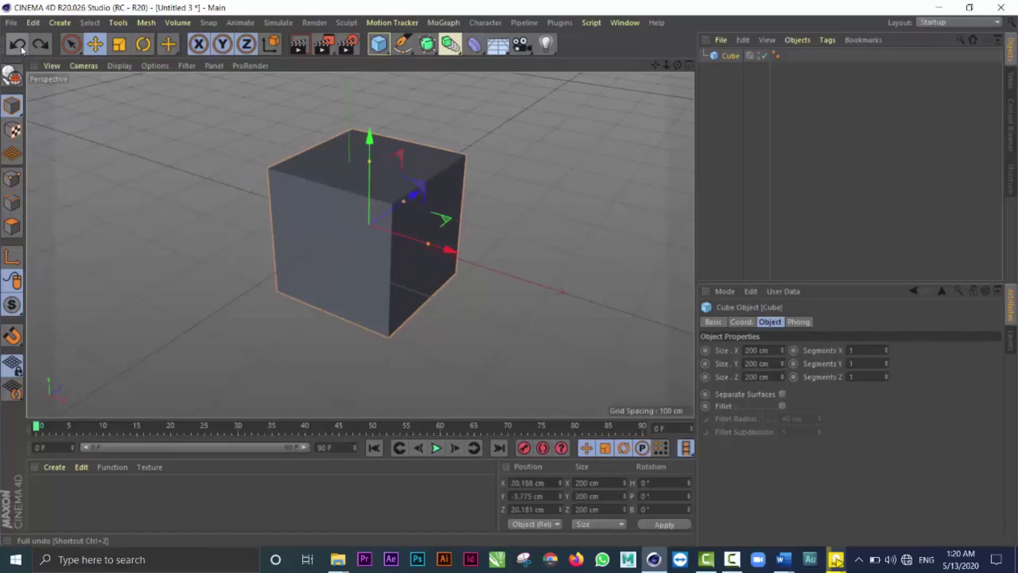
{"action": "left_click", "coordinate": [42, 46]}
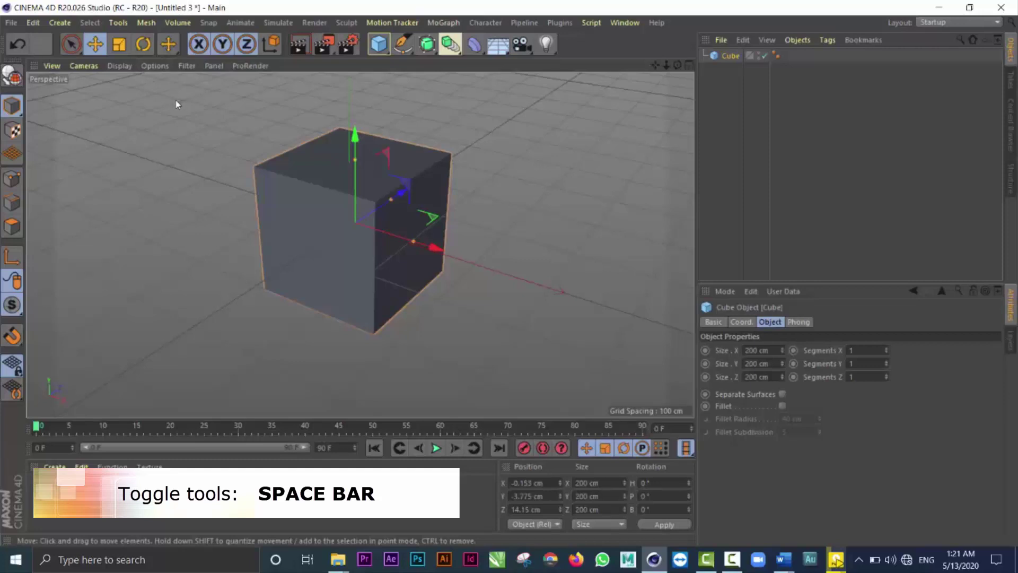
- Toggle between the Live Selection and Move tools with Space, ending on Move
{"action": "key", "text": "space"}
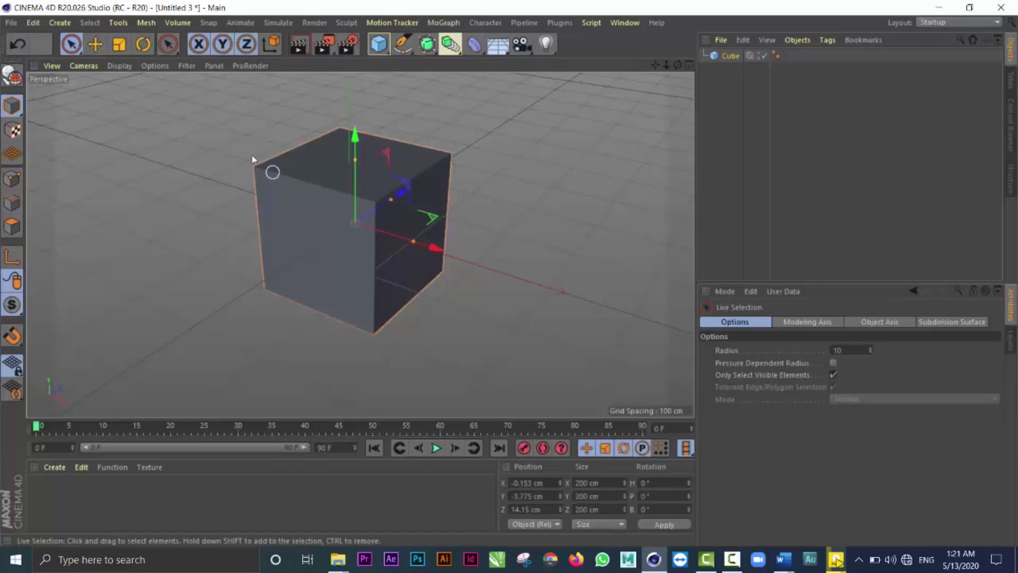
{"action": "key", "text": "space"}
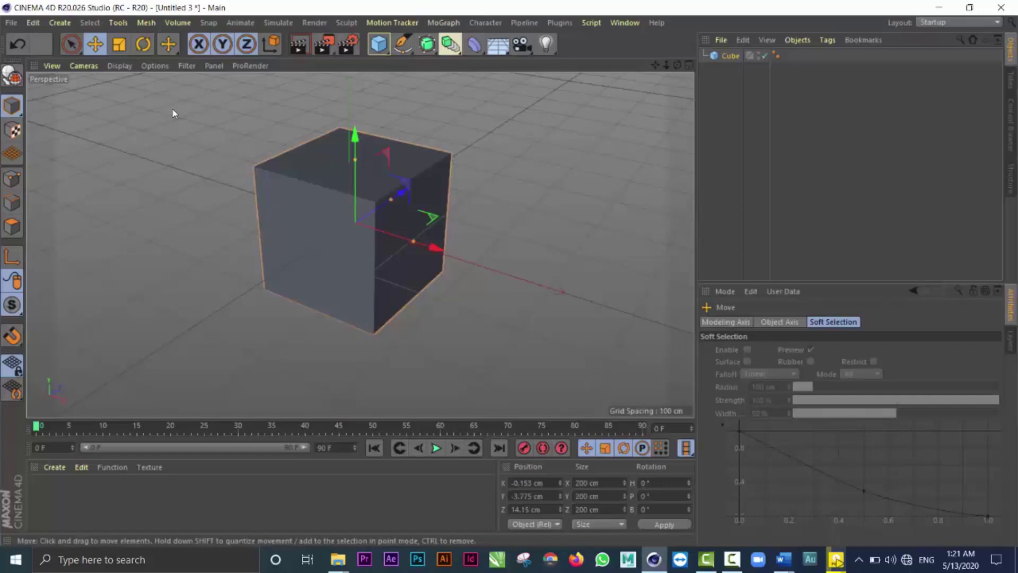
{"action": "key", "text": "space"}
{"action": "key", "text": "space"}
- Switch back and forth between Rotate and Scale with R and T, ending on Rotate
{"action": "key", "text": "r"}
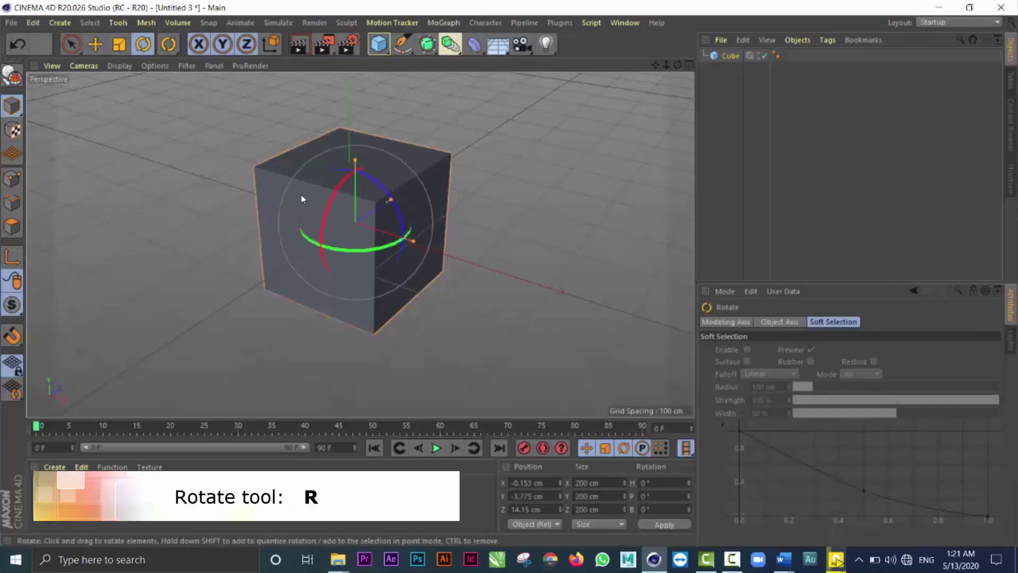
{"action": "key", "text": "t"}
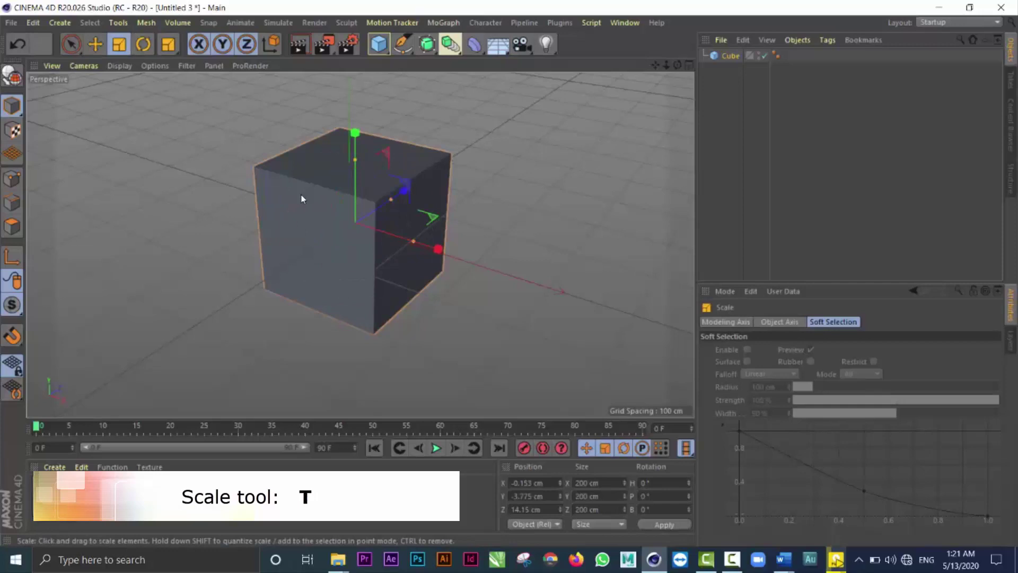
{"action": "key", "text": "r"}
{"action": "key", "text": "t"}
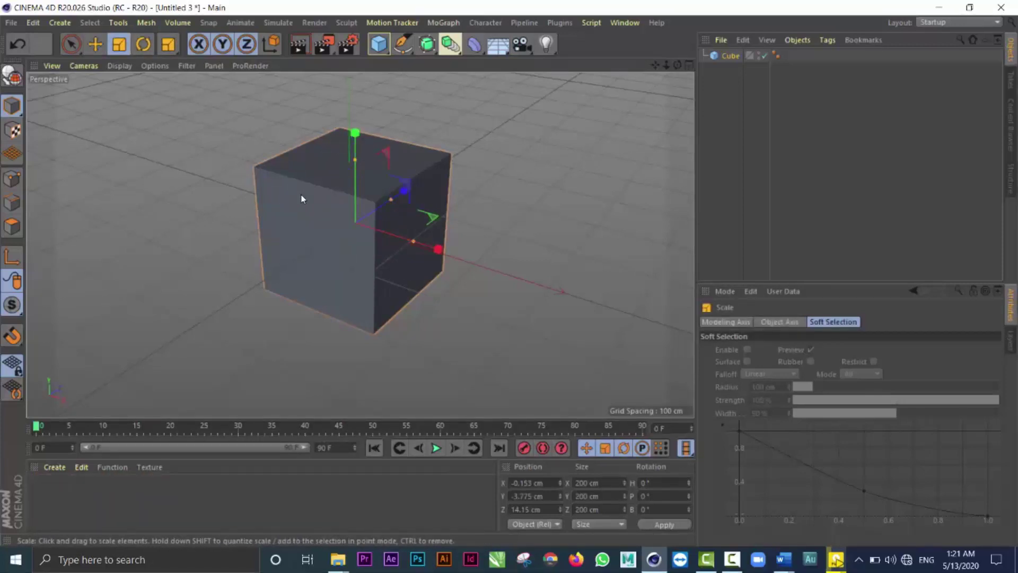
{"action": "key", "text": "r"}
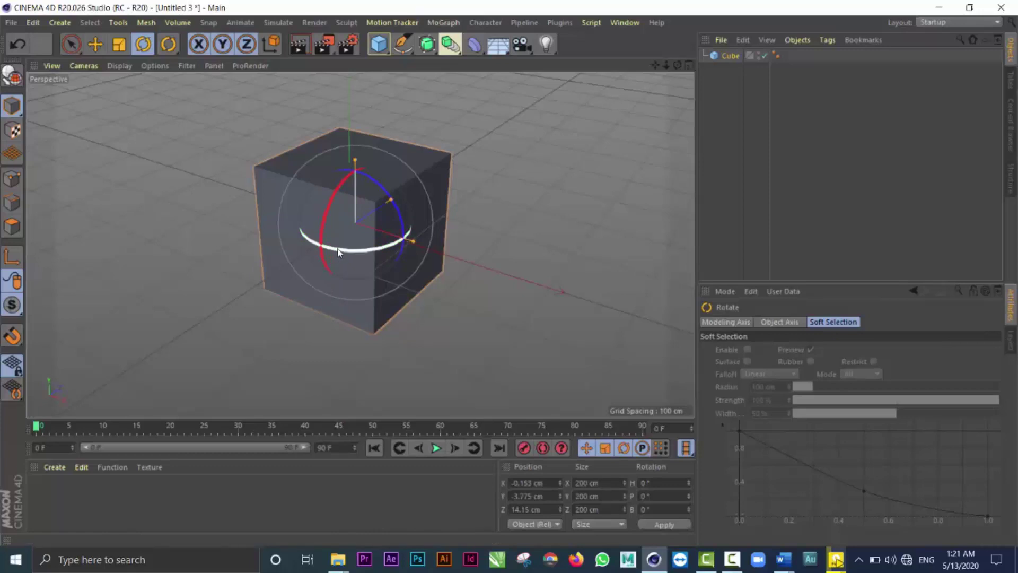
- Turn the cube by its heading and bank rings, then undo, leaving a -1.06° heading
{"action": "left_click_drag", "start_coordinate": [338, 251], "coordinate": [341, 214]}
{"action": "mouse_move", "coordinate": [379, 187]}
{"action": "left_mouse_down"}
{"action": "mouse_move", "coordinate": [392, 177]}
{"action": "mouse_move", "coordinate": [367, 167]}
{"action": "mouse_move", "coordinate": [378, 189]}
{"action": "left_mouse_up"}
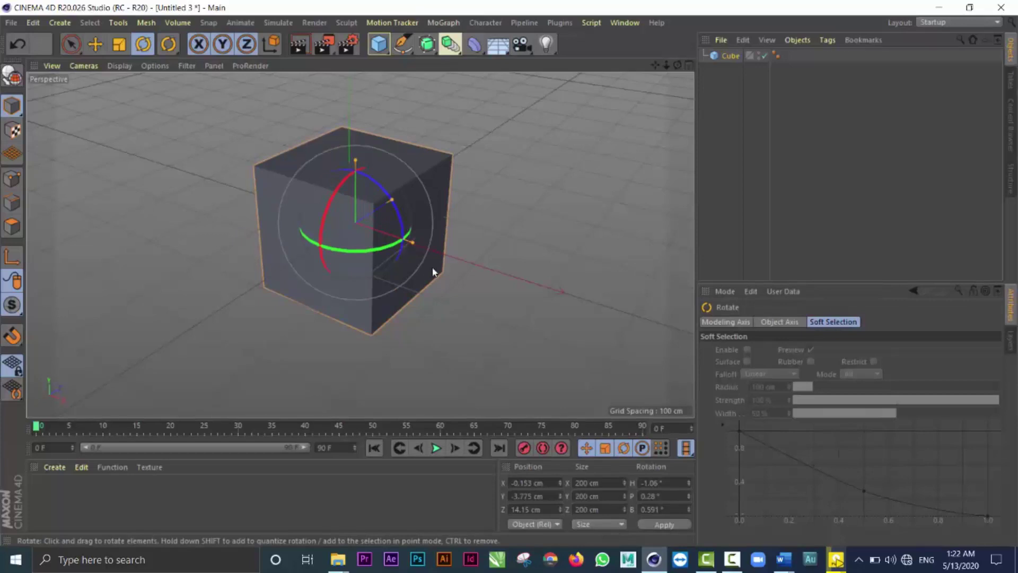
{"action": "key", "text": "ctrl+z"}
{"action": "key", "text": "ctrl+z"}
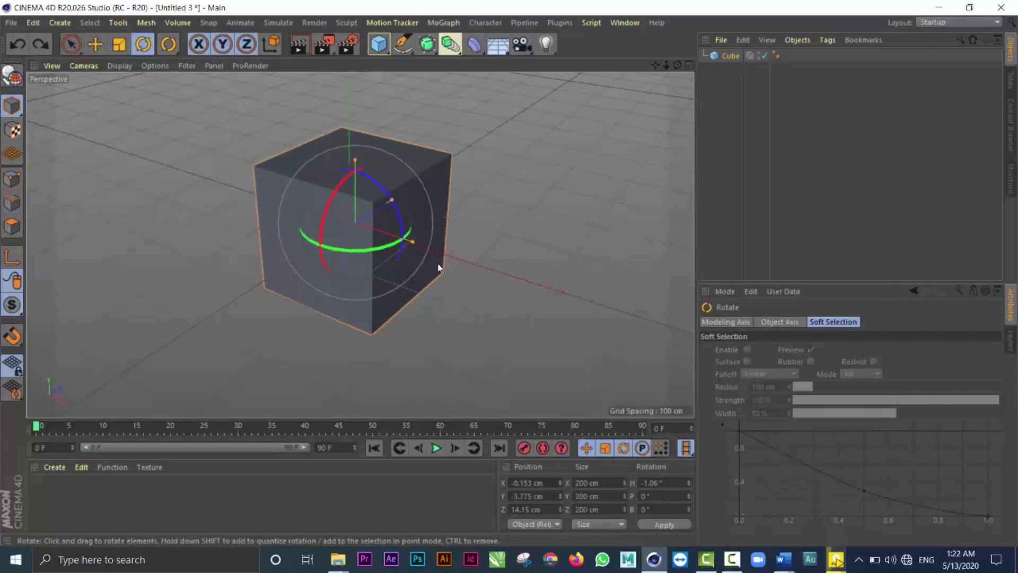
- Orbit the camera around the cube, then undo and redo view changes to reach the low horizon view
{"action": "left_click_drag", "start_coordinate": [475, 288], "coordinate": [460, 268], "text": "alt"}
{"action": "left_click_drag", "start_coordinate": [482, 309], "coordinate": [302, 265], "text": "alt"}
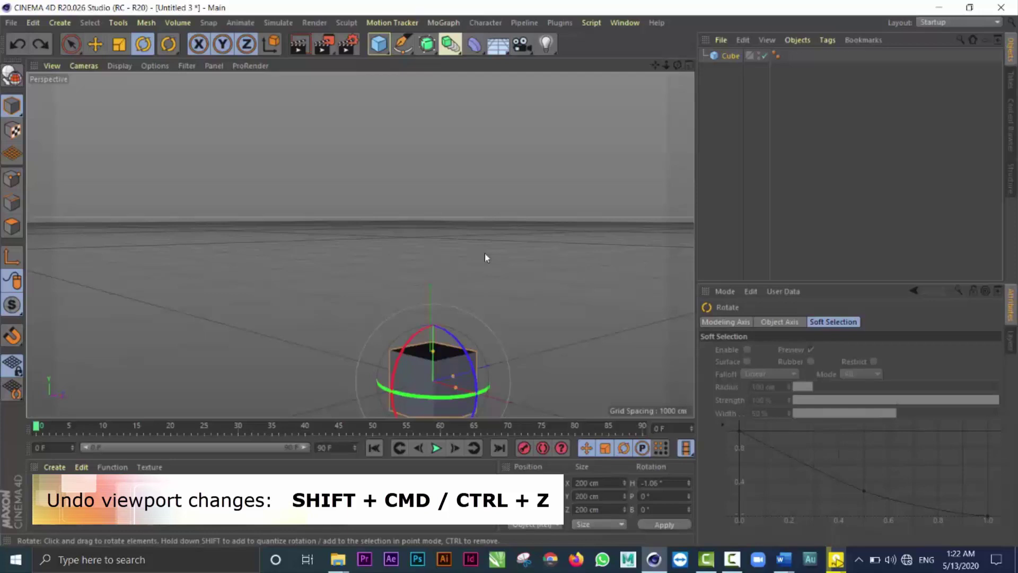
{"action": "key", "text": "ctrl+shift+z"}
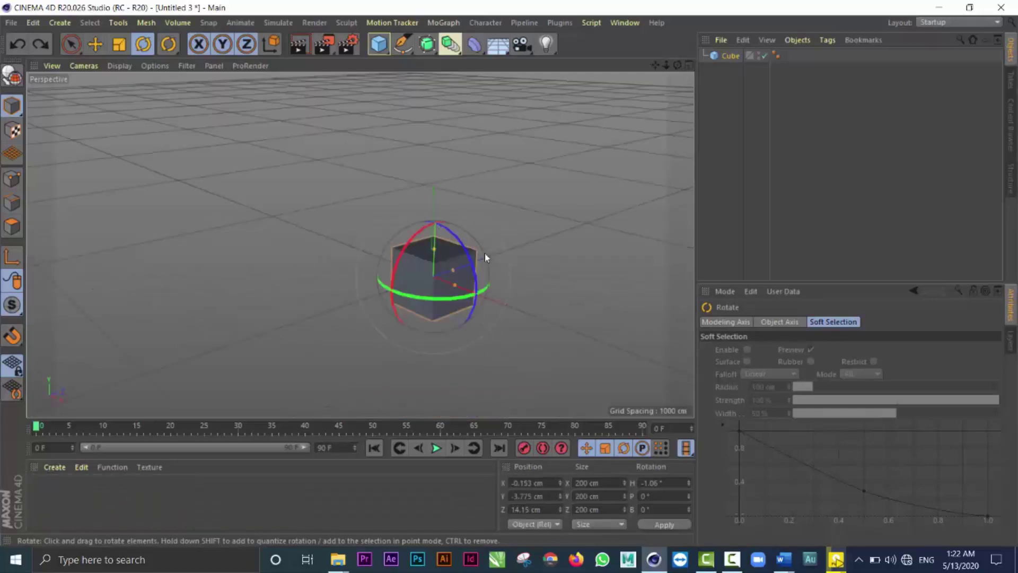
{"action": "key", "text": "ctrl+shift+y"}
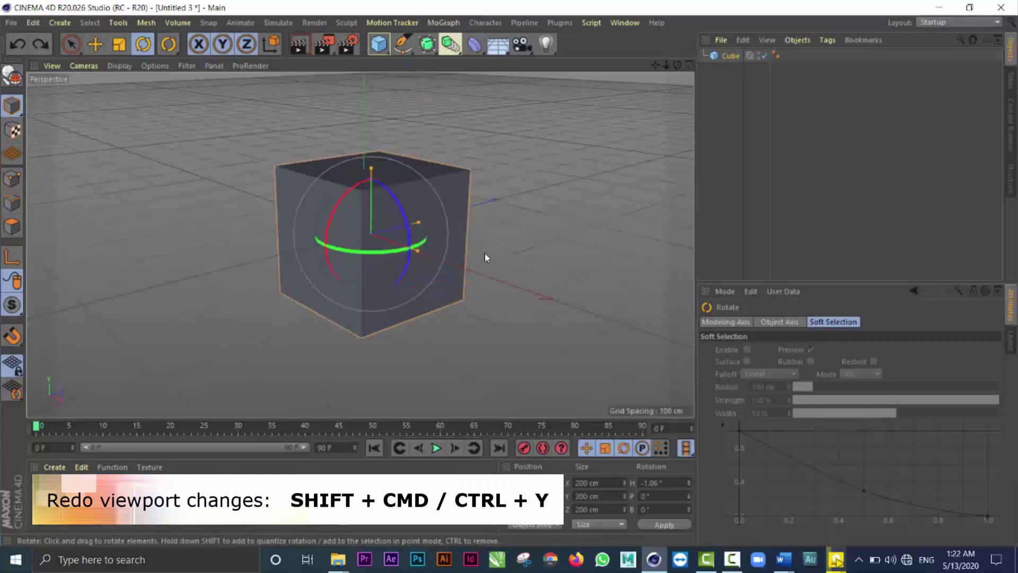
{"action": "key", "text": "ctrl+shift+y"}
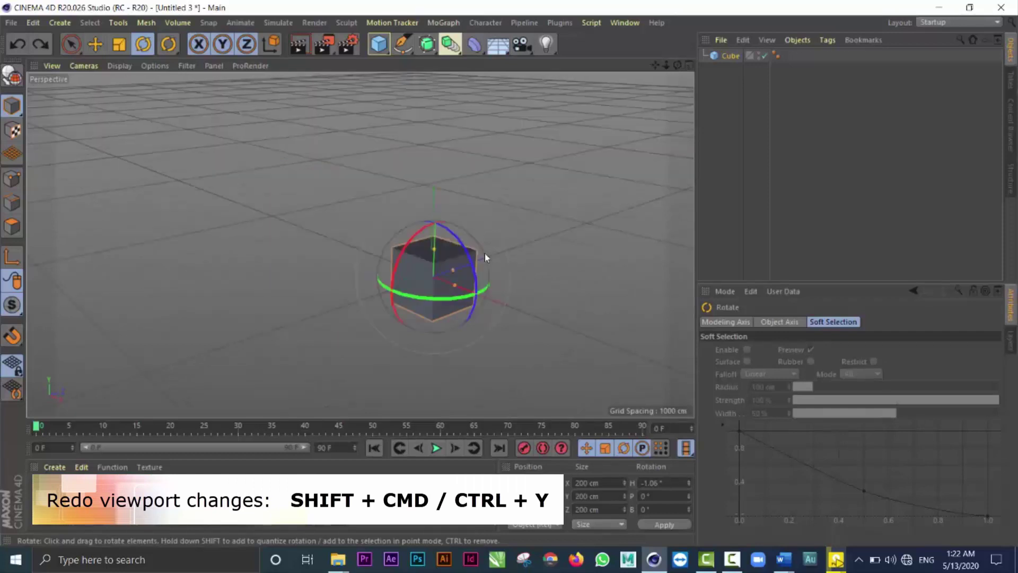
{"action": "key", "text": "ctrl+shift+y"}
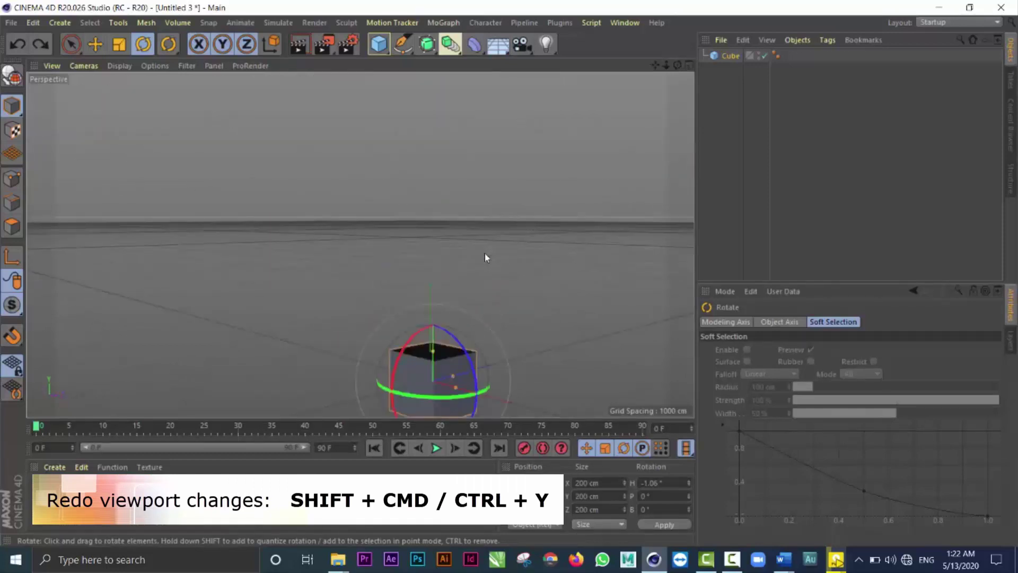